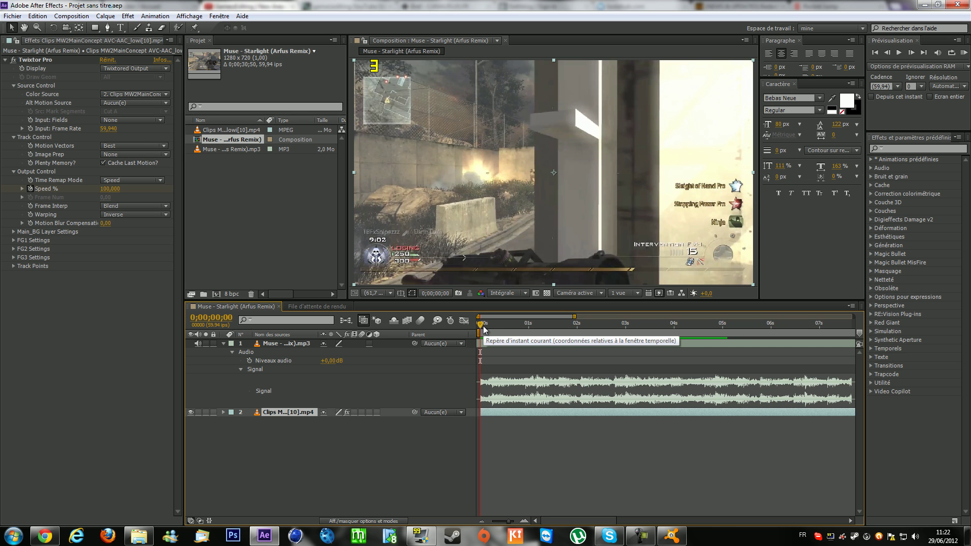
# Step: Play and scrub through the opening seconds of the Starlight composition to examine how the clip follows the music
pyautogui.moveTo(484, 325); pyautogui.dragTo(545, 356)
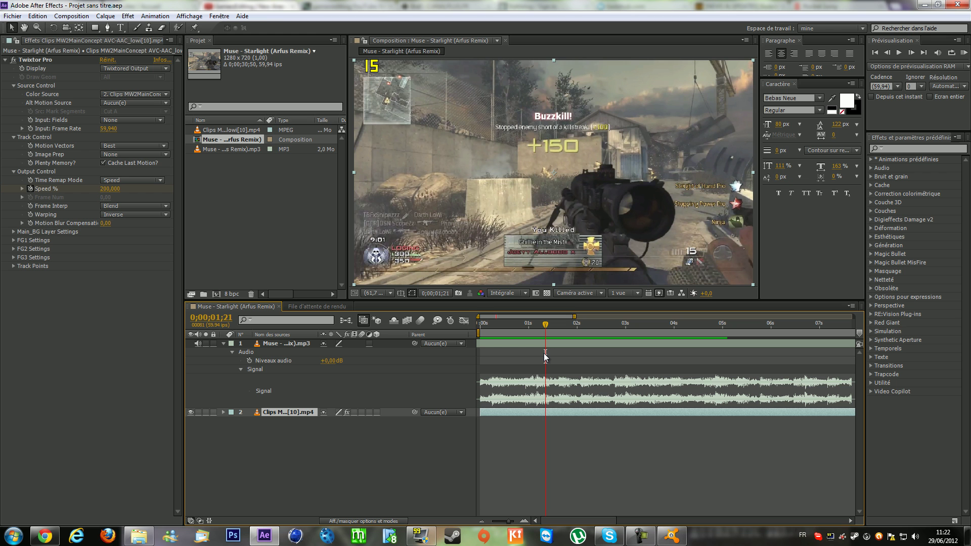
pyautogui.press('space')
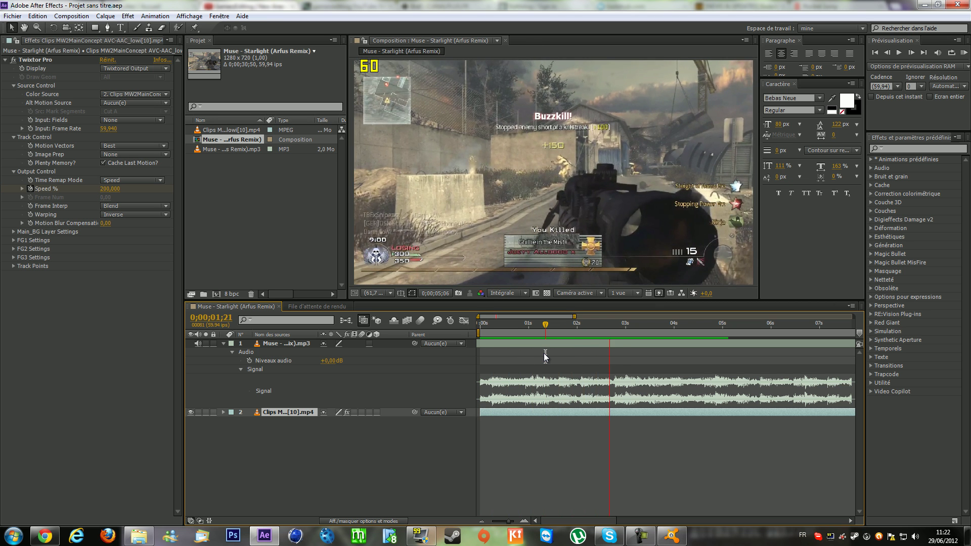
pyautogui.press('space')
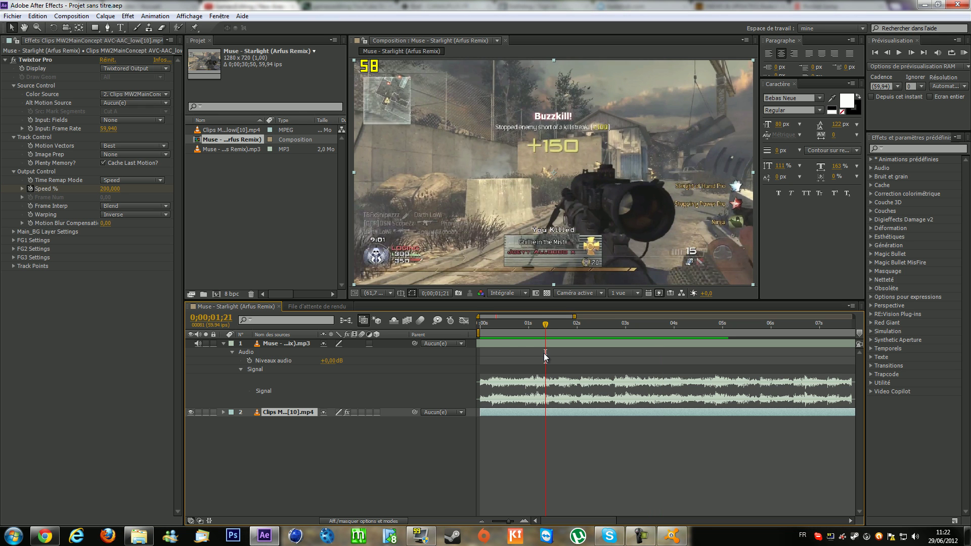
pyautogui.moveTo(546, 328); pyautogui.dragTo(508, 341)
pyautogui.click(485, 343)
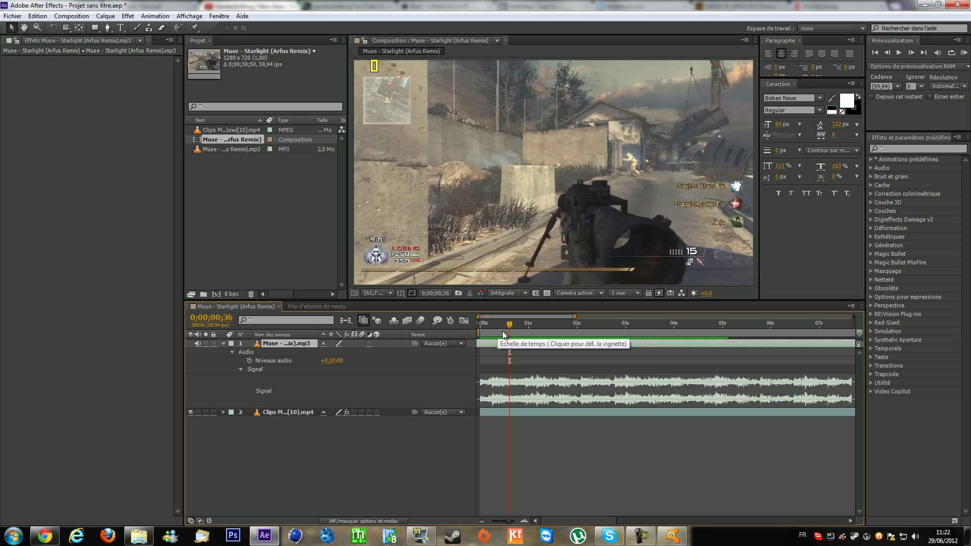
pyautogui.moveTo(495, 327); pyautogui.dragTo(457, 472)
# Step: Reveal the Scale property of the video clip layer, try a smaller scale and reset it to 100%
pyautogui.click(294, 412)
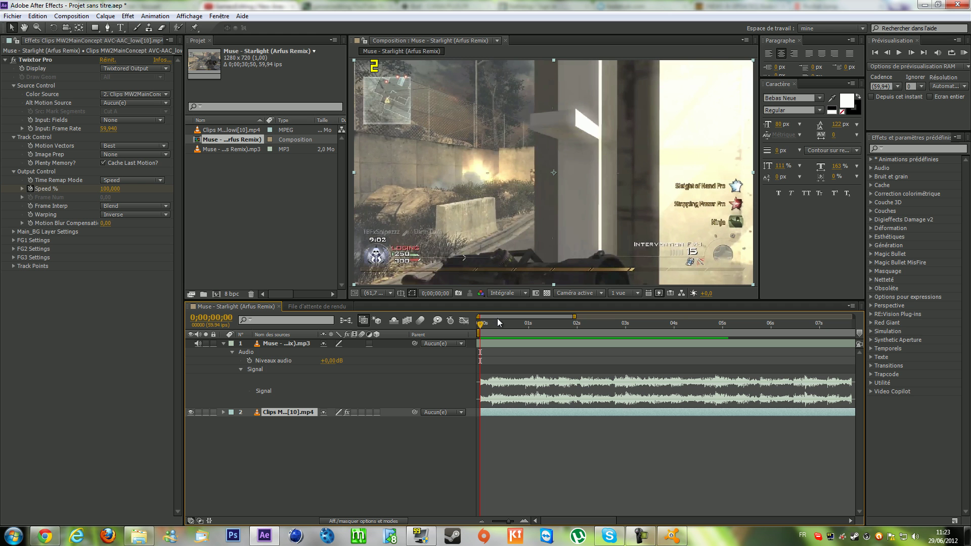
pyautogui.moveTo(484, 325); pyautogui.dragTo(471, 390)
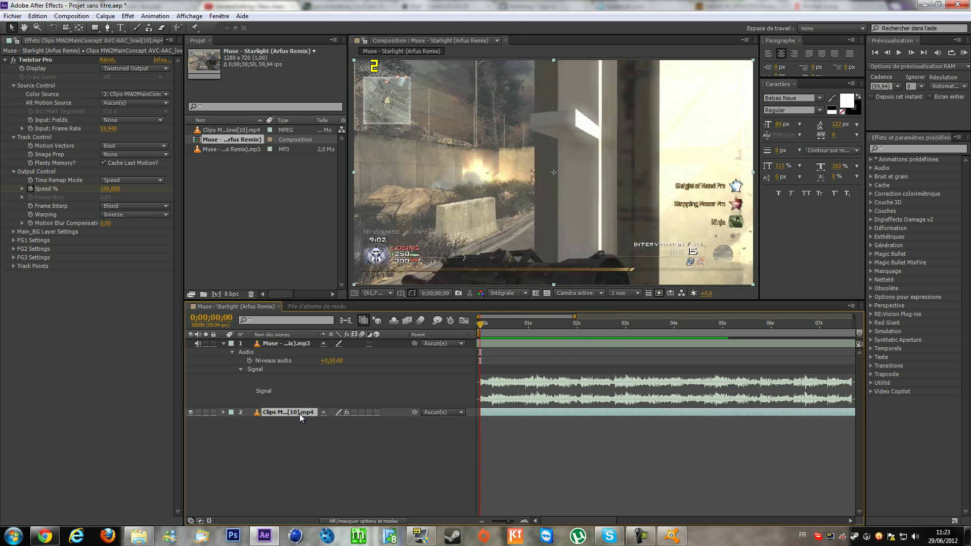
pyautogui.press('s')
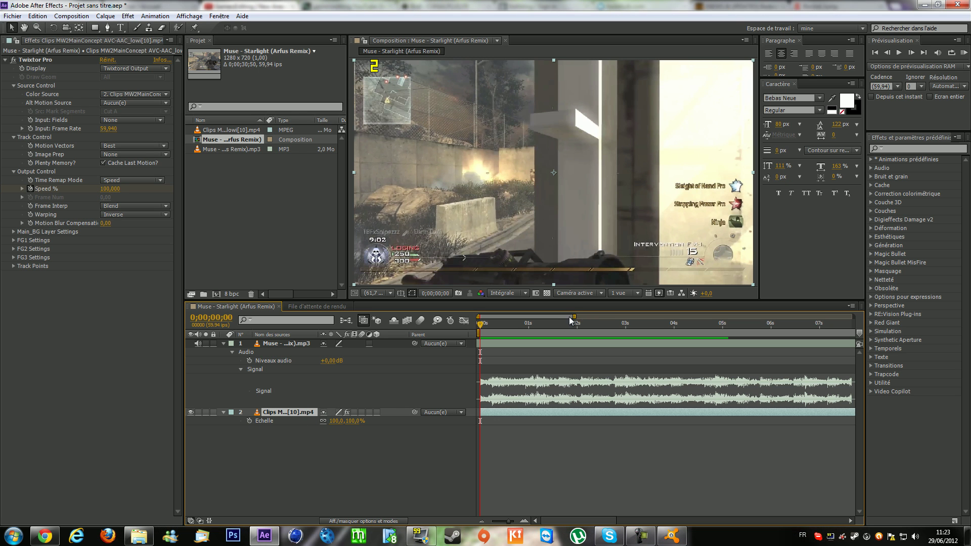
pyautogui.moveTo(574, 317); pyautogui.dragTo(498, 339)
pyautogui.moveTo(338, 422); pyautogui.dragTo(319, 432)
pyautogui.click(335, 421)
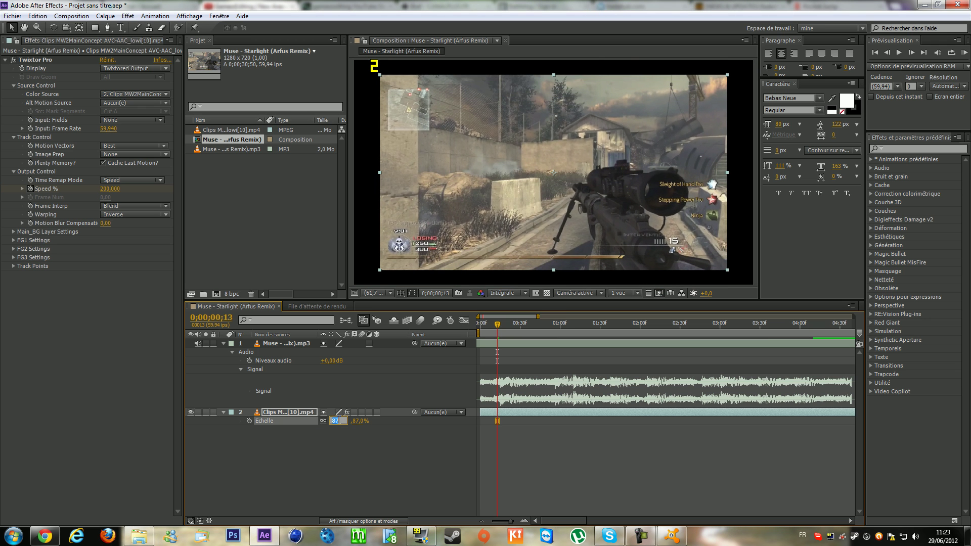
pyautogui.write('100')
pyautogui.press('Return')
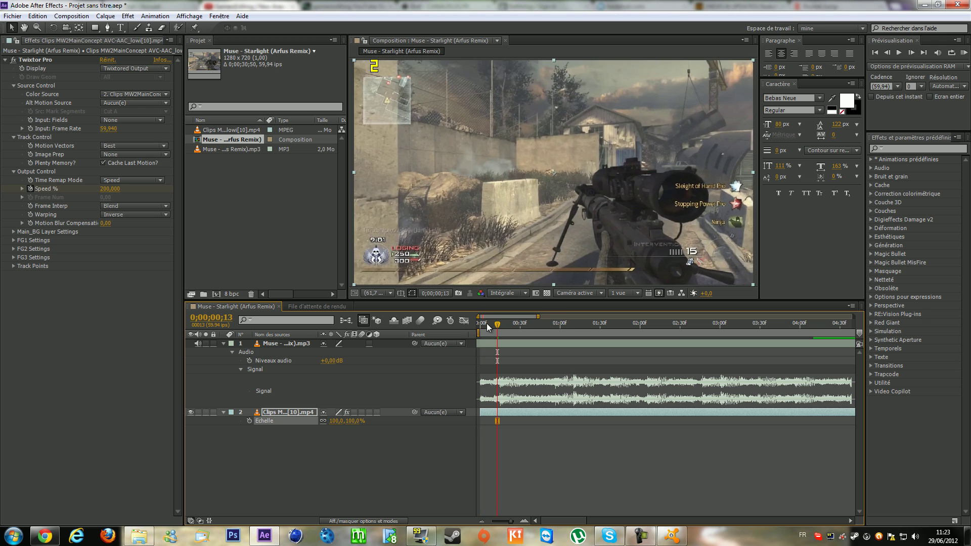
# Step: Keyframe the clip's Scale at 100% at 0;00;00;14 and at 130% at 0;00;00;17
pyautogui.moveTo(486, 324); pyautogui.dragTo(461, 328)
pyautogui.click(499, 326)
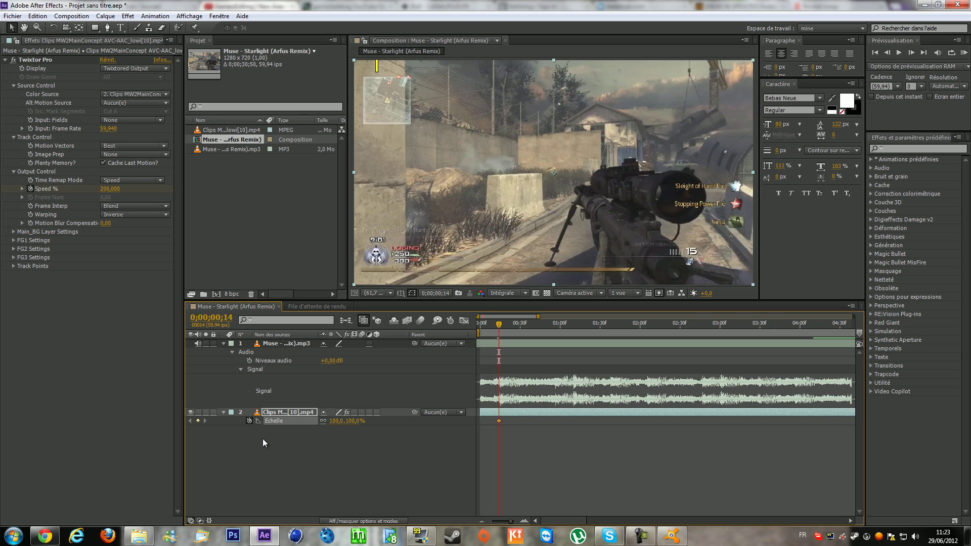
pyautogui.click(334, 421)
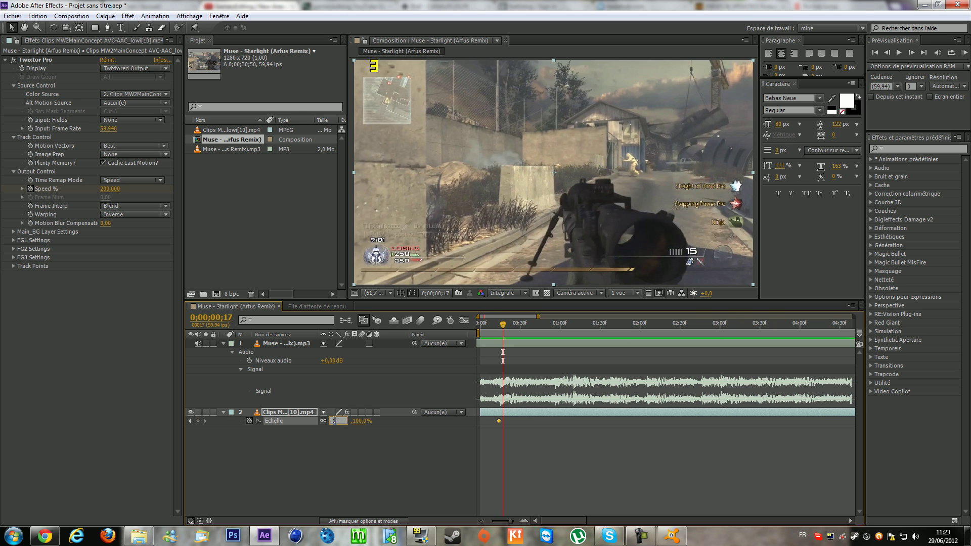
pyautogui.write('130')
pyautogui.press('Return')
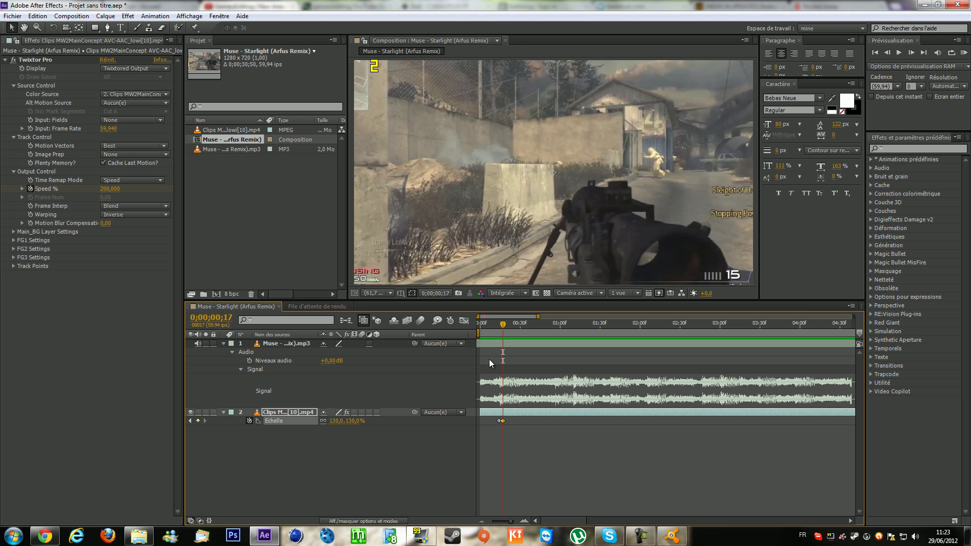
# Step: Add a Scale keyframe at 0;00;00;56 that holds the clip at 130%
pyautogui.moveTo(485, 323); pyautogui.dragTo(498, 358)
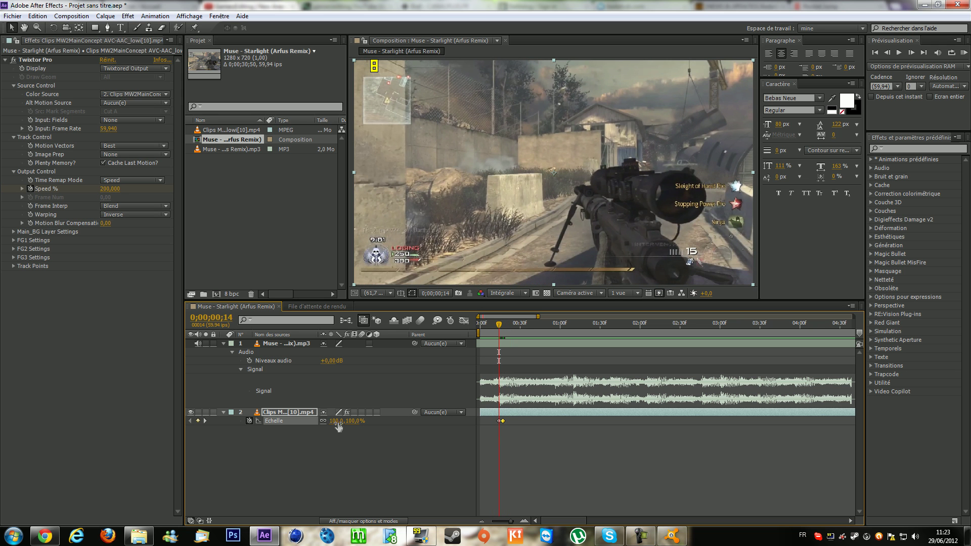
pyautogui.moveTo(501, 332); pyautogui.dragTo(526, 334)
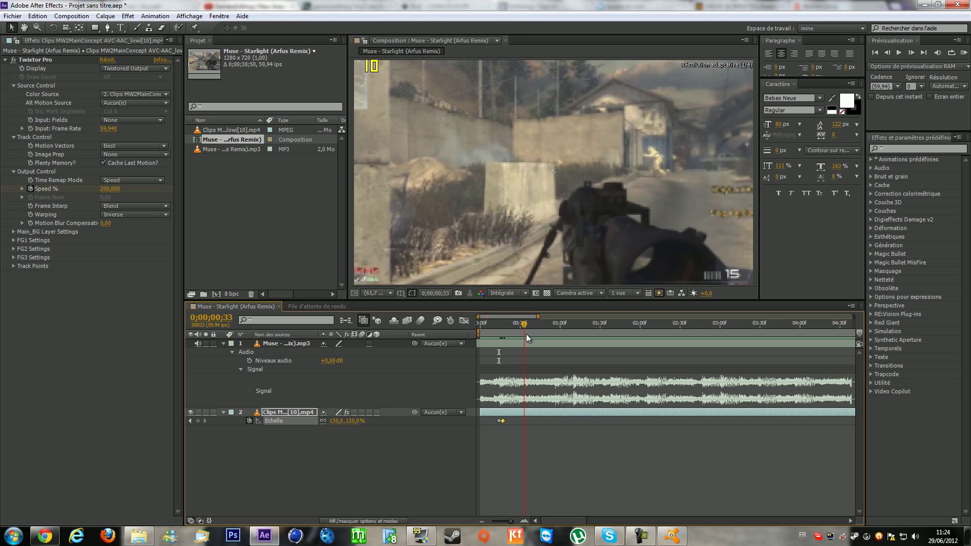
pyautogui.click(554, 323)
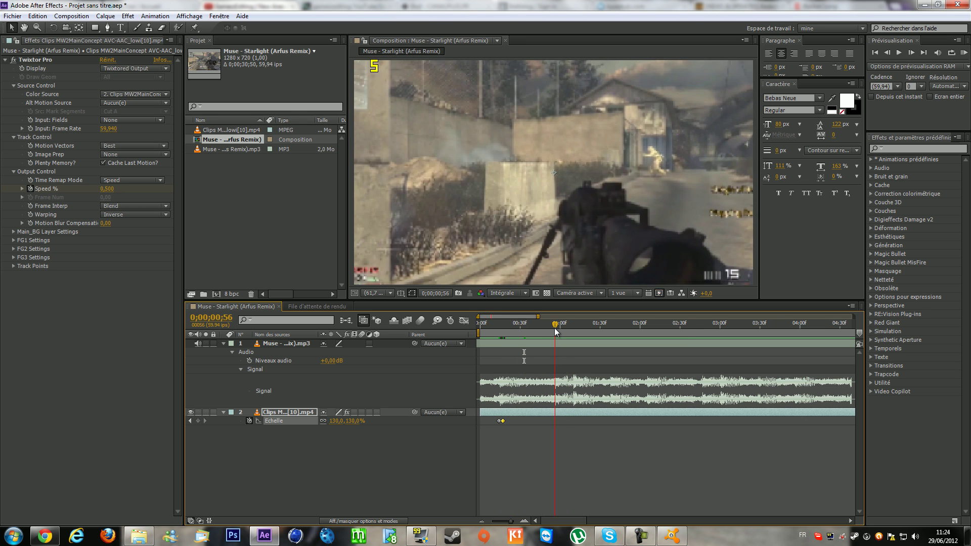
pyautogui.moveTo(563, 324)
pyautogui.mouseDown()
pyautogui.moveTo(574, 330)
pyautogui.moveTo(554, 332)
pyautogui.mouseUp()
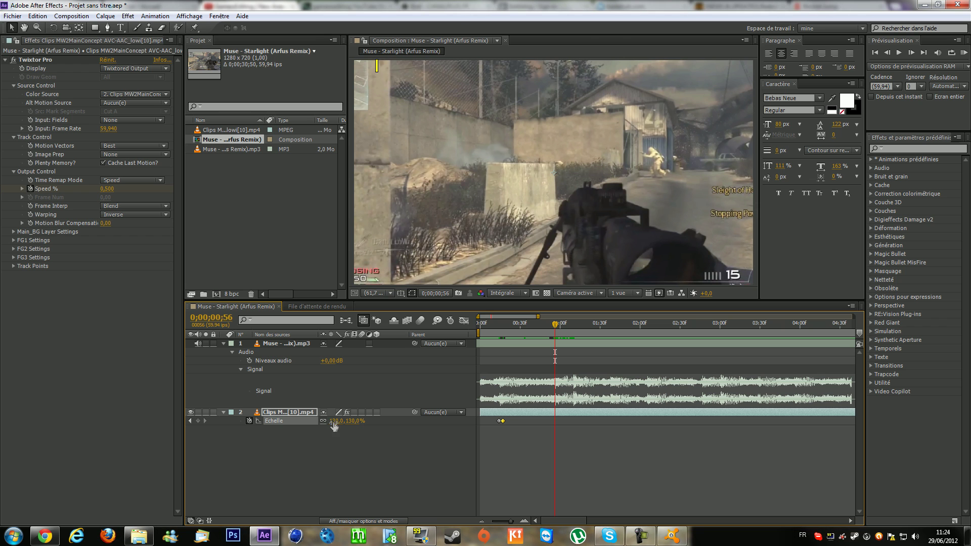
pyautogui.click(197, 422)
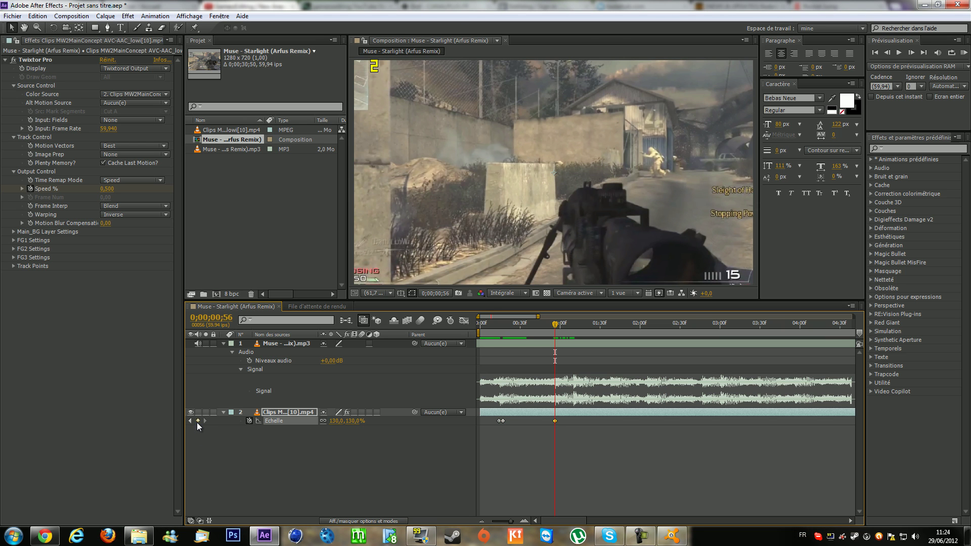
# Step: Set the clip's scale to 145% one frame further on, at 0;00;00;57
pyautogui.press('pagedown')
pyautogui.click(338, 422)
pyautogui.write('145')
pyautogui.press('Return')
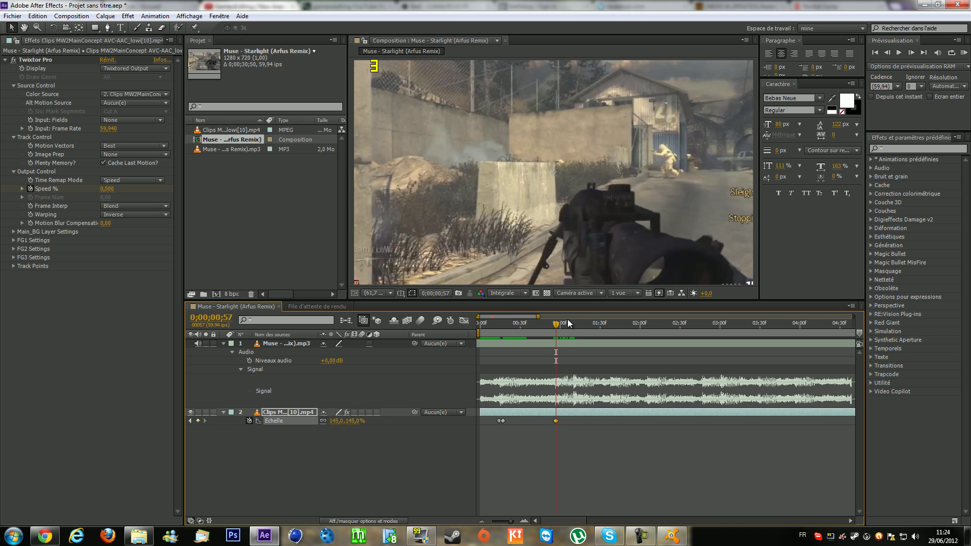
# Step: Set the clip's scale to 130% at 0;00;01;11 and preview the zooms made so far
pyautogui.moveTo(557, 323); pyautogui.dragTo(575, 328)
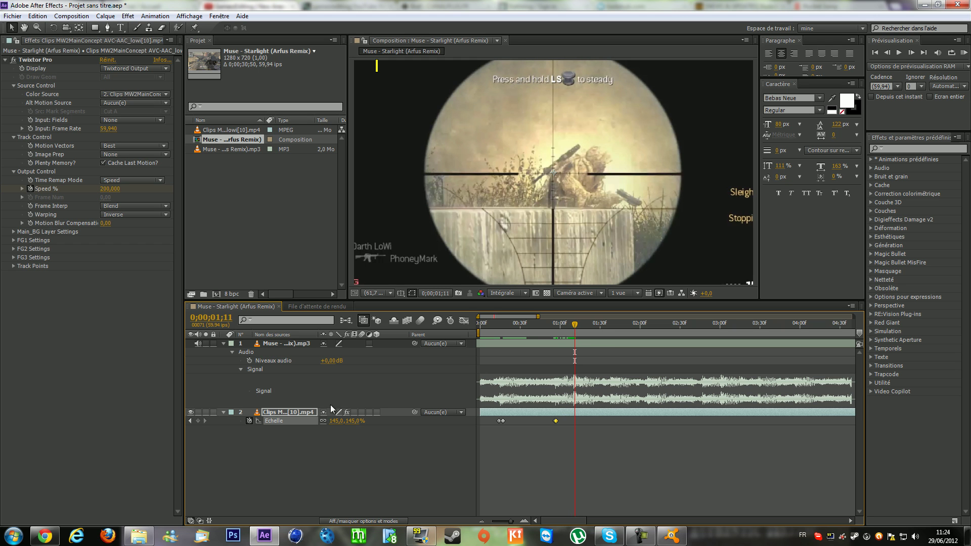
pyautogui.click(337, 421)
pyautogui.press('Return')
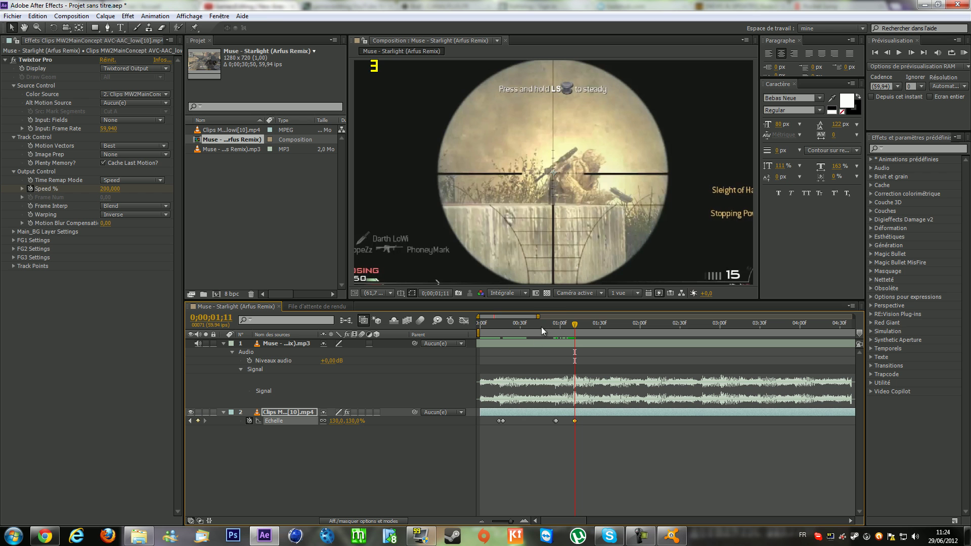
pyautogui.moveTo(539, 327); pyautogui.dragTo(574, 387)
pyautogui.press('KP_0')
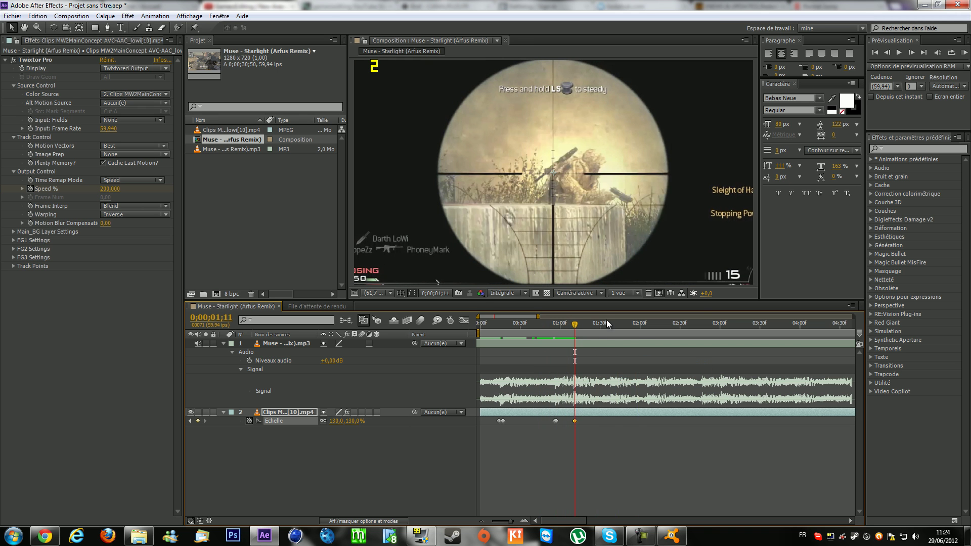
# Step: Keyframe the clip's Scale at 100% at 0;00;01;37 and at 115% at 0;00;01;38
pyautogui.moveTo(604, 323); pyautogui.dragTo(610, 327)
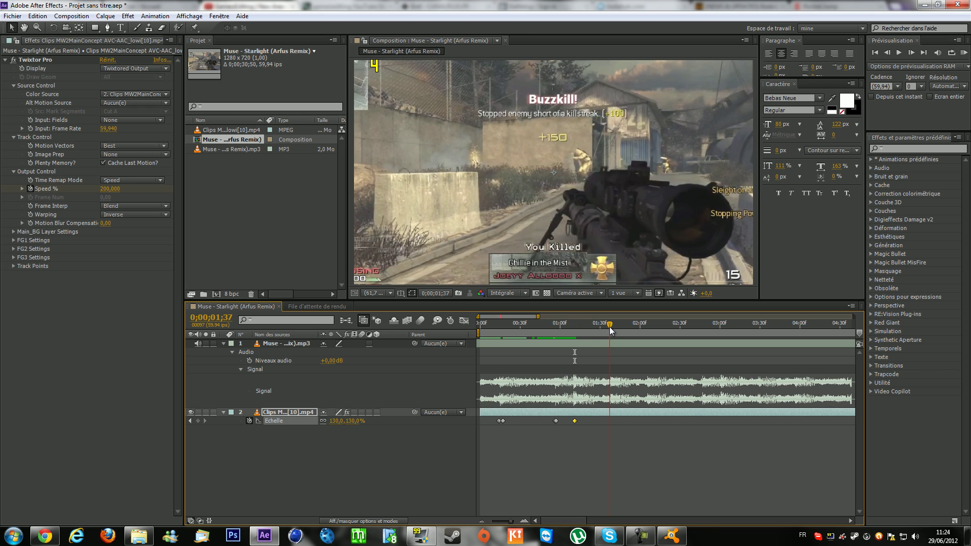
pyautogui.click(333, 421)
pyautogui.write('100')
pyautogui.press('Return')
pyautogui.moveTo(610, 326); pyautogui.dragTo(628, 345)
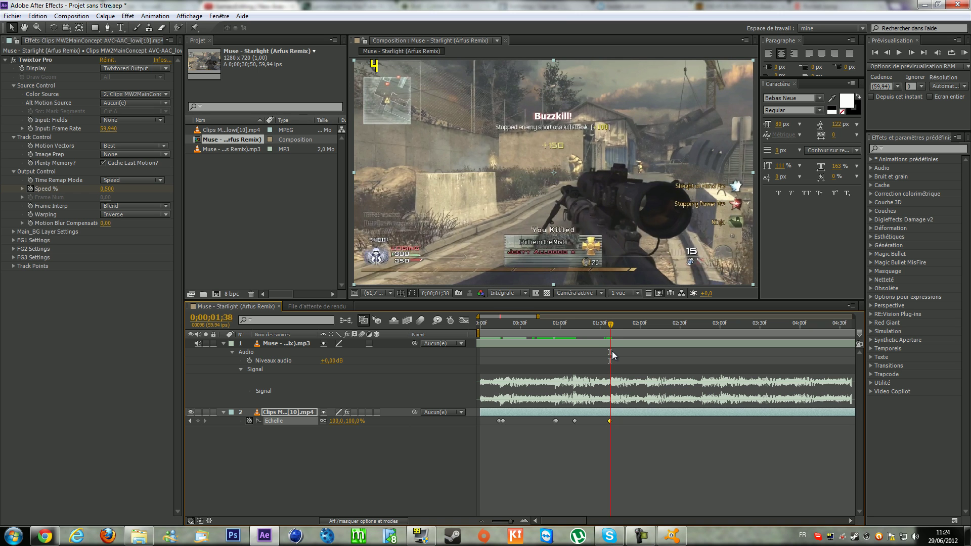
pyautogui.click(335, 421)
pyautogui.write('15')
pyautogui.press('Return')
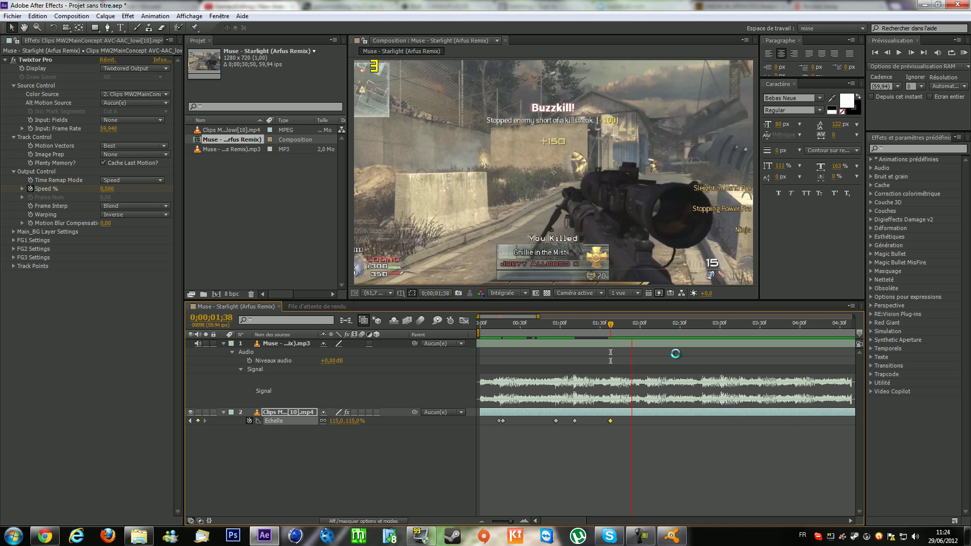
# Step: Keyframe the clip's Scale at 100% at 0;00;02;05 and at 130% three frames further on, at 0;00;02;08
pyautogui.moveTo(643, 324); pyautogui.dragTo(647, 329)
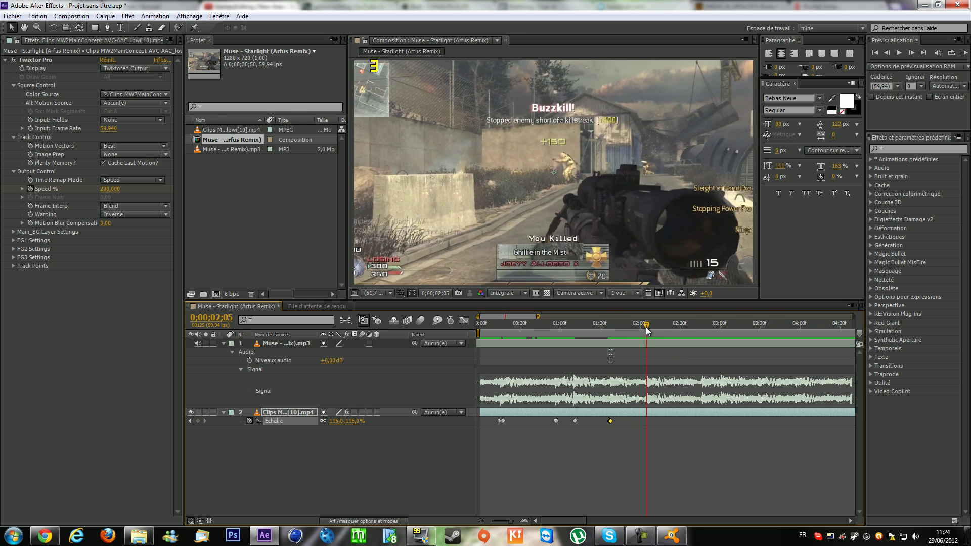
pyautogui.click(335, 422)
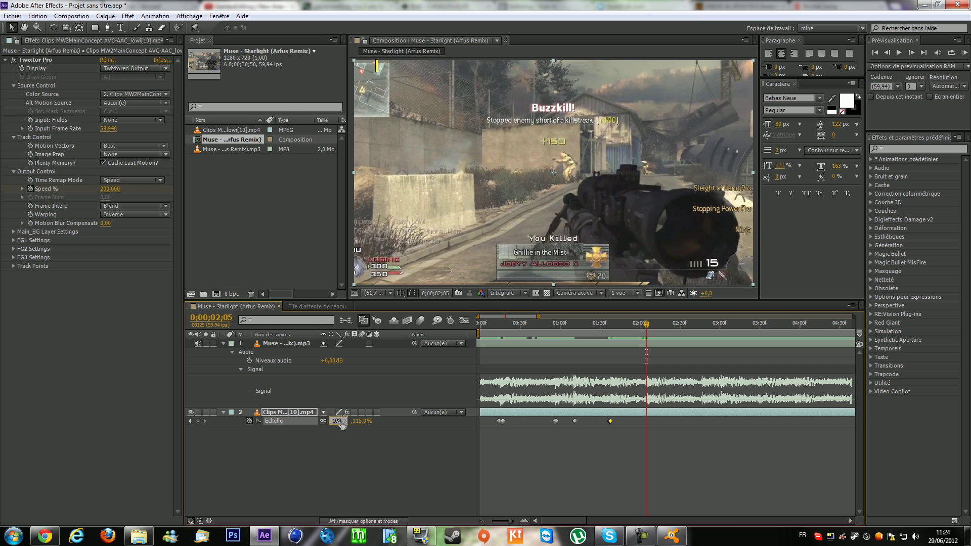
pyautogui.press('Return')
pyautogui.press('pagedown')
pyautogui.press('pagedown')
pyautogui.press('pagedown')
pyautogui.click(338, 421)
pyautogui.write('130')
pyautogui.press('Return')
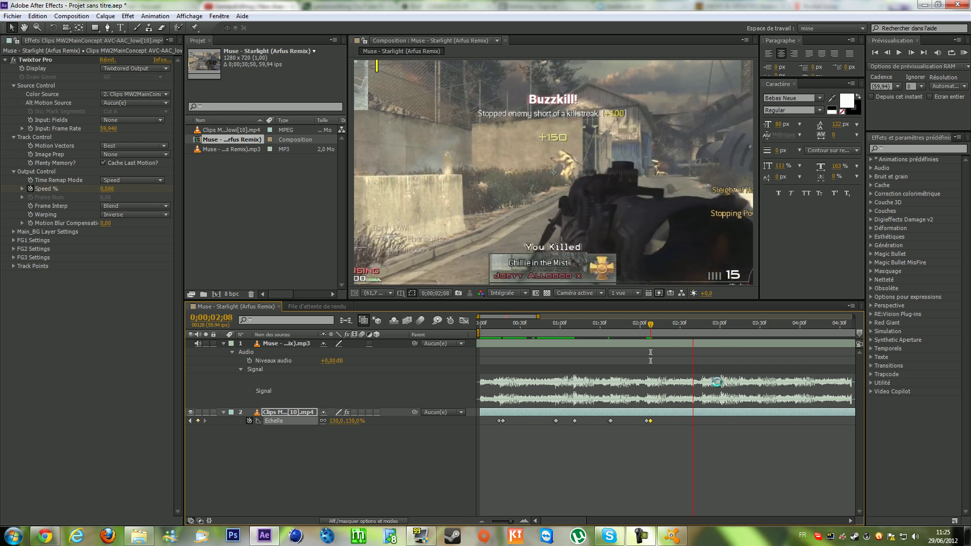
# Step: Hold the clip's scale at 130% with a keyframe at 0;00;02;46 and set it to 145% at 0;00;02;47
pyautogui.click(701, 323)
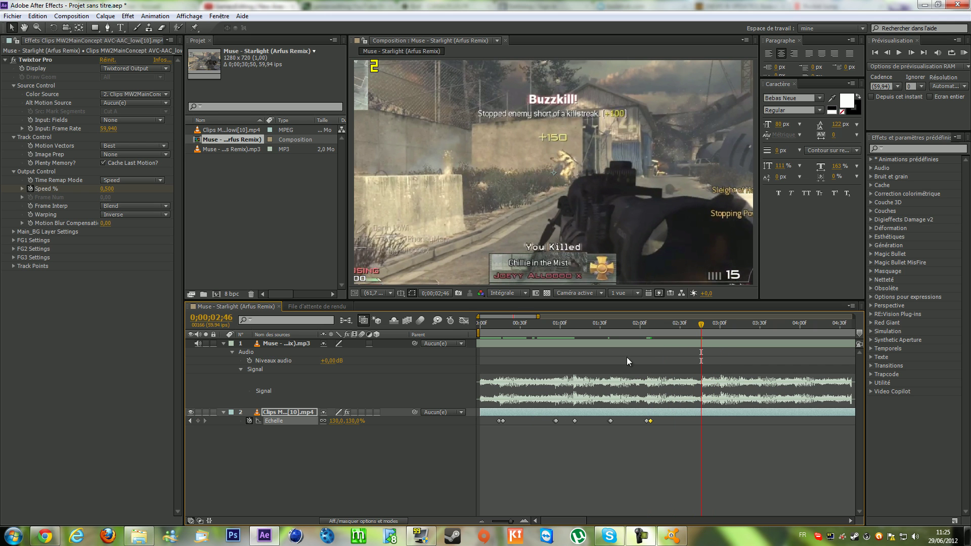
pyautogui.click(197, 421)
pyautogui.press('pagedown')
pyautogui.click(337, 421)
pyautogui.press('Return')
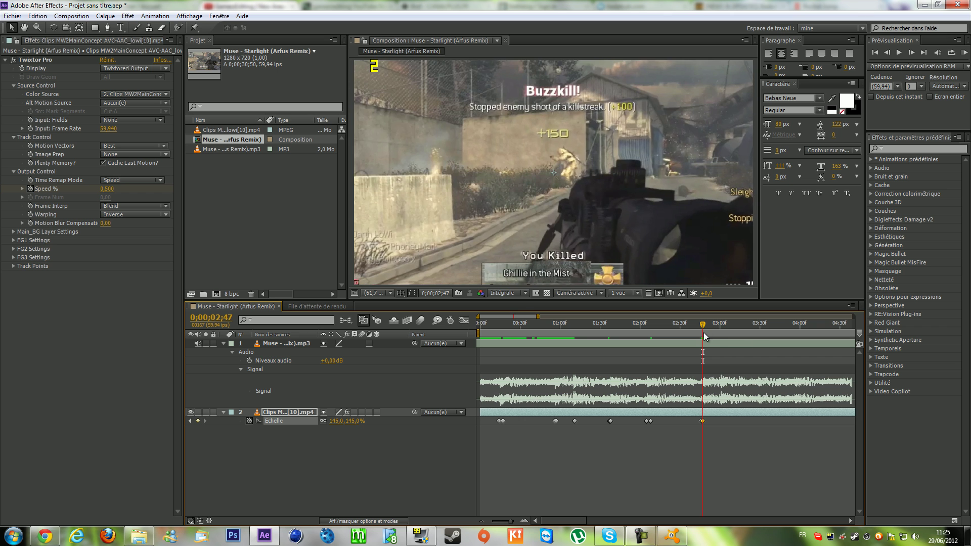
# Step: Set the clip's scale to 130% at 0;00;03;00
pyautogui.moveTo(714, 328); pyautogui.dragTo(720, 326)
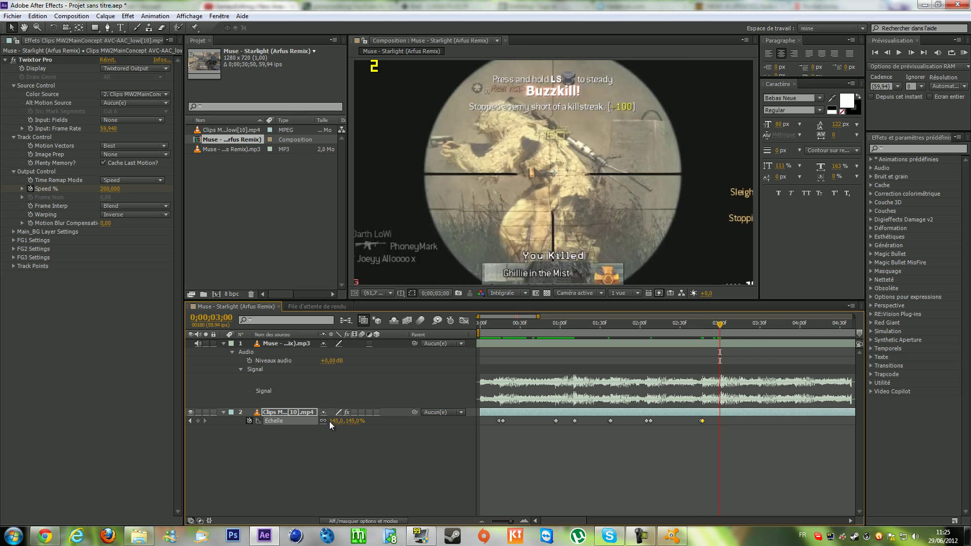
pyautogui.click(335, 421)
pyautogui.write('130')
pyautogui.press('Return')
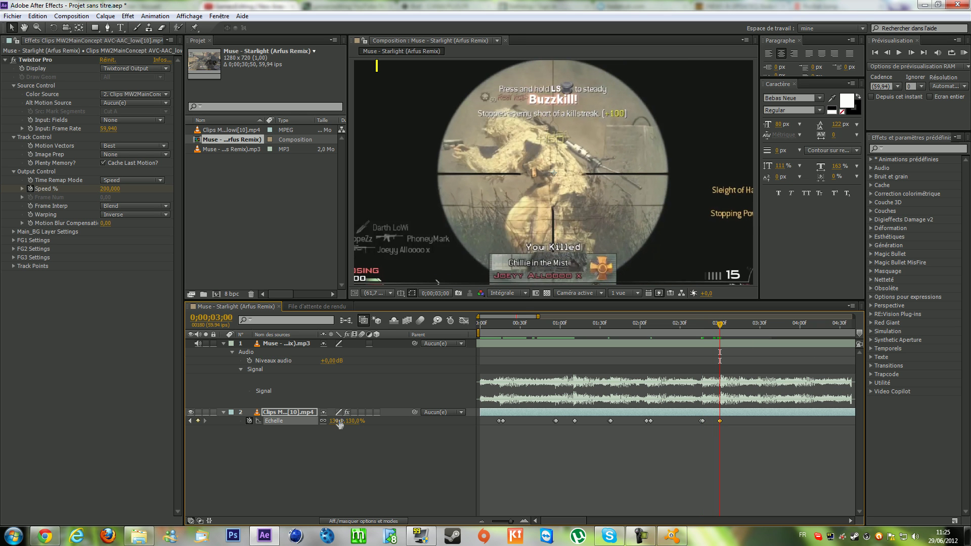
# Step: Play on to find the end of the zoom and set the clip's scale to 100% at 0;00;03;28
pyautogui.press('space')
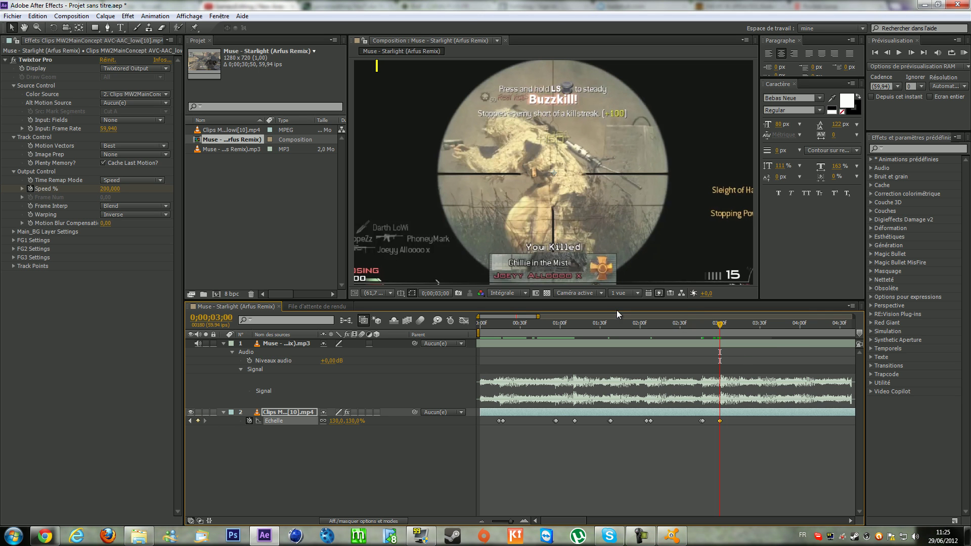
pyautogui.click(758, 329)
pyautogui.click(336, 421)
pyautogui.write('100')
pyautogui.press('Return')
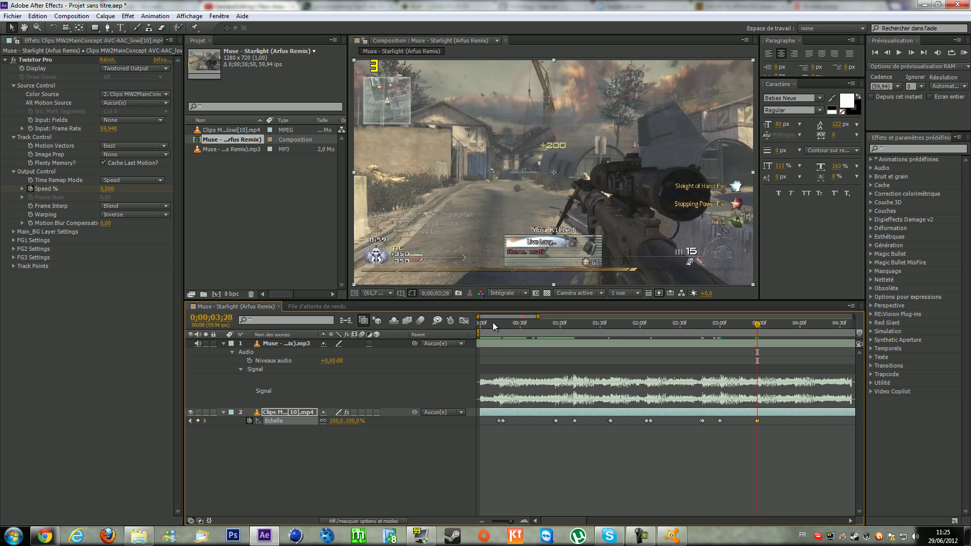
# Step: Preview the finished zoom animation with the music and scrub through its keyframes
pyautogui.press('KP_0')
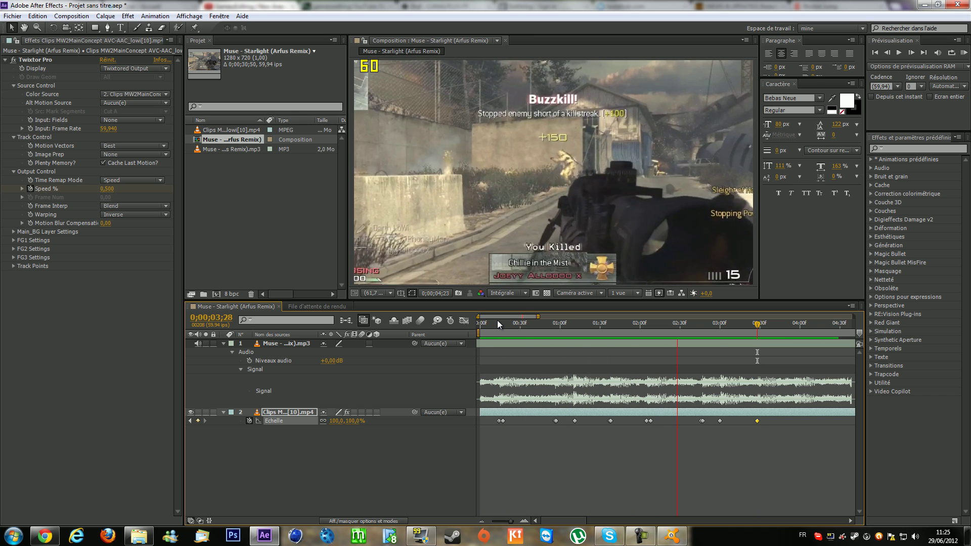
pyautogui.press('space')
pyautogui.moveTo(497, 320); pyautogui.dragTo(741, 419)
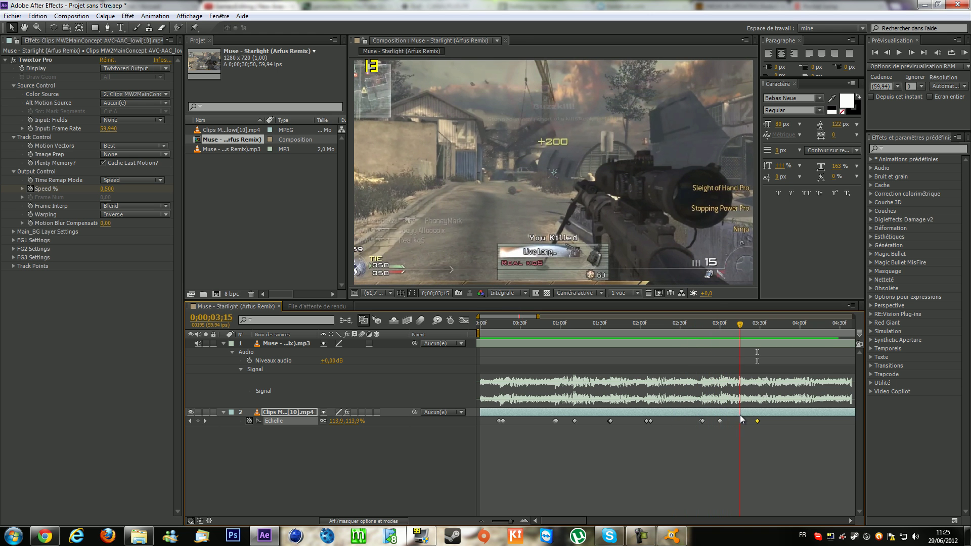
pyautogui.click(633, 540)
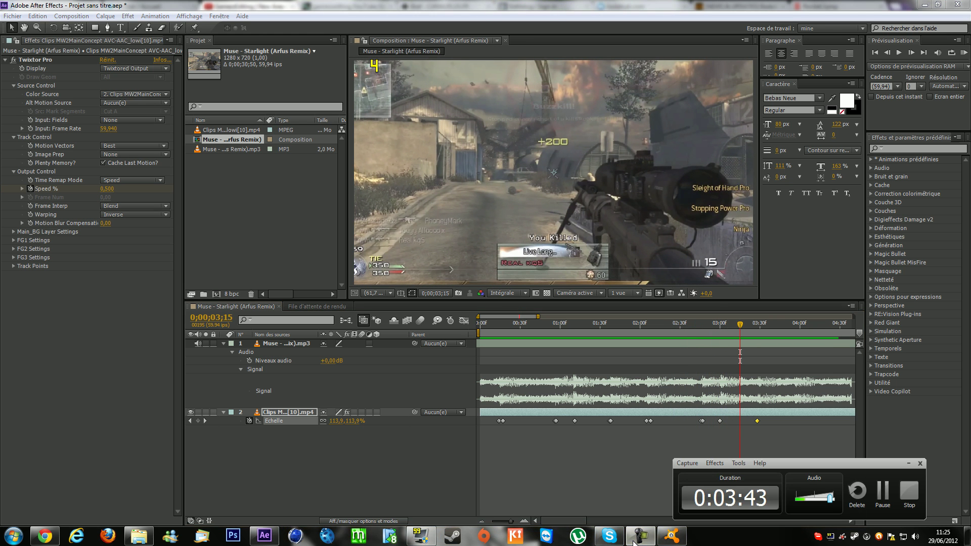
pyautogui.click(634, 540)
pyautogui.moveTo(698, 323); pyautogui.dragTo(671, 395)
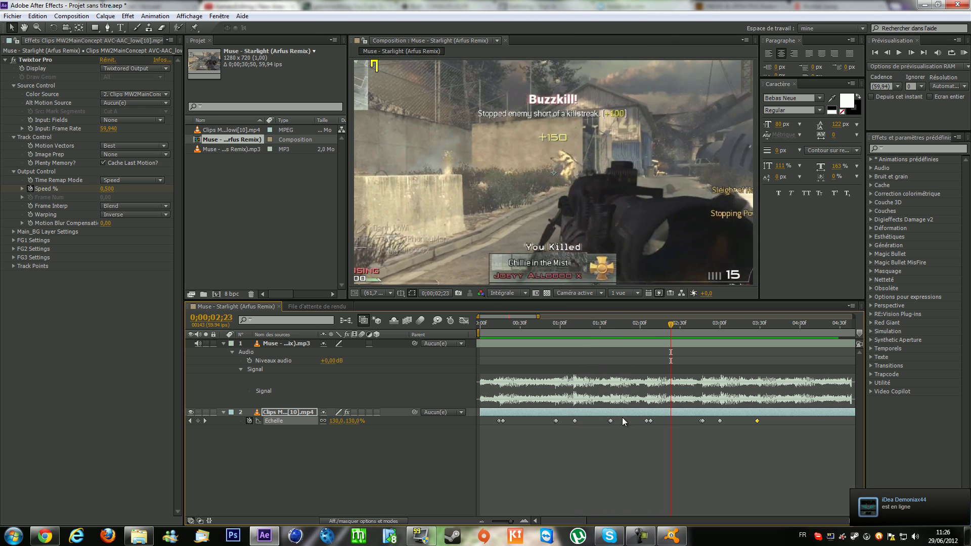
pyautogui.click(641, 533)
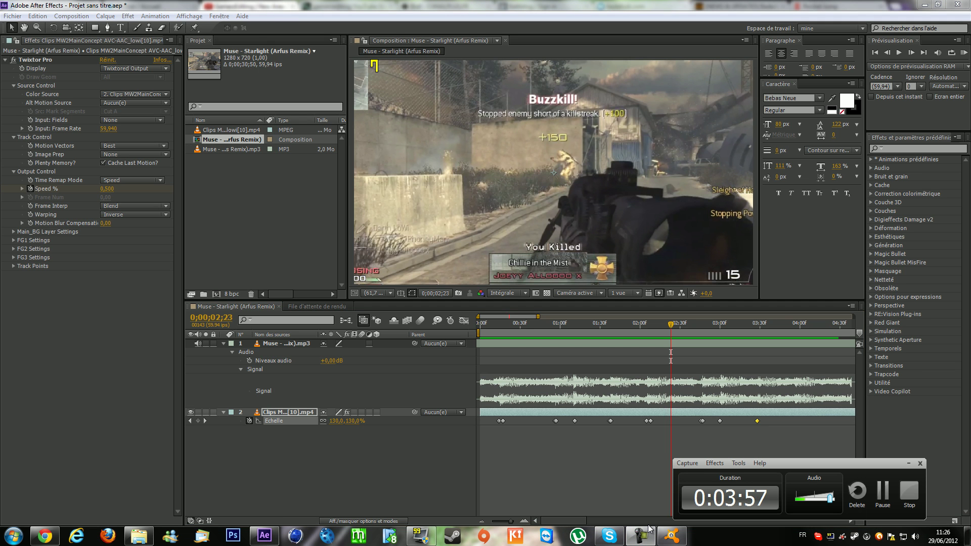